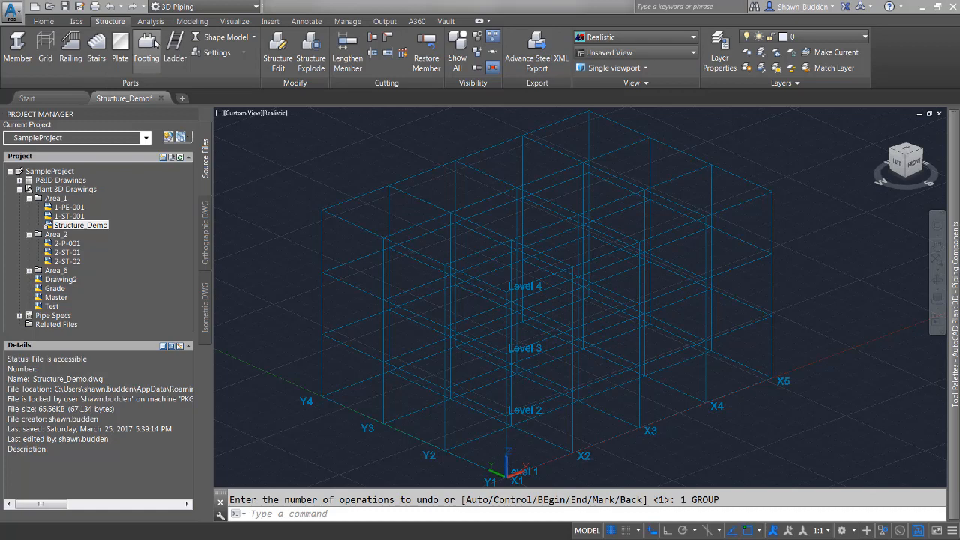
- Configure the footing settings with length 18 and width 18, using the ASTM standard and CONCRETE code
left_click(217, 54)
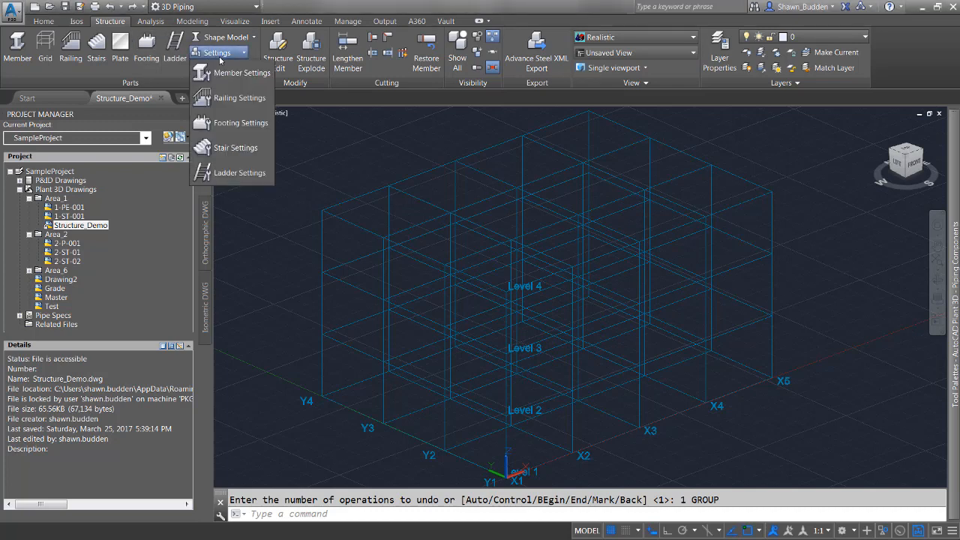
left_click(235, 126)
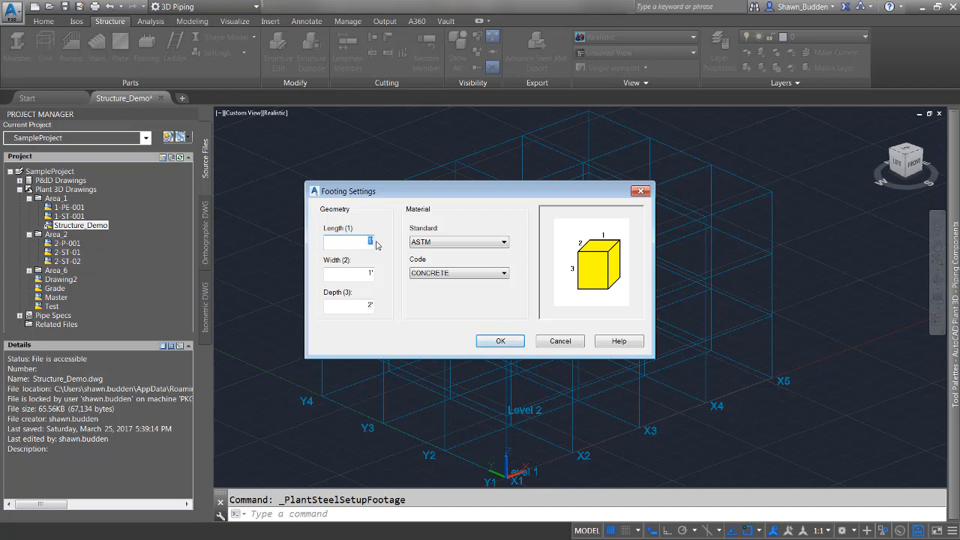
type("1")
double_click(357, 274)
type("1")
left_click(488, 241)
left_click(484, 242)
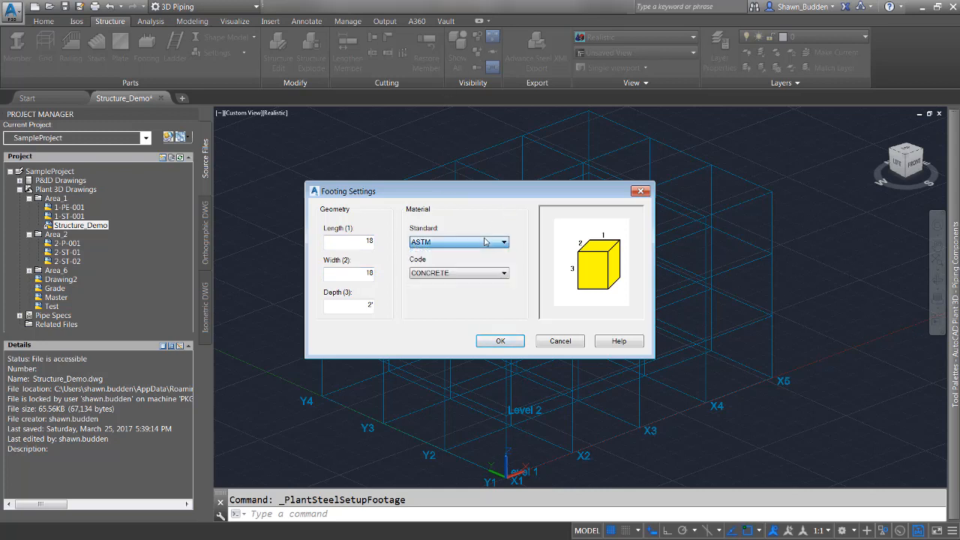
left_click(486, 274)
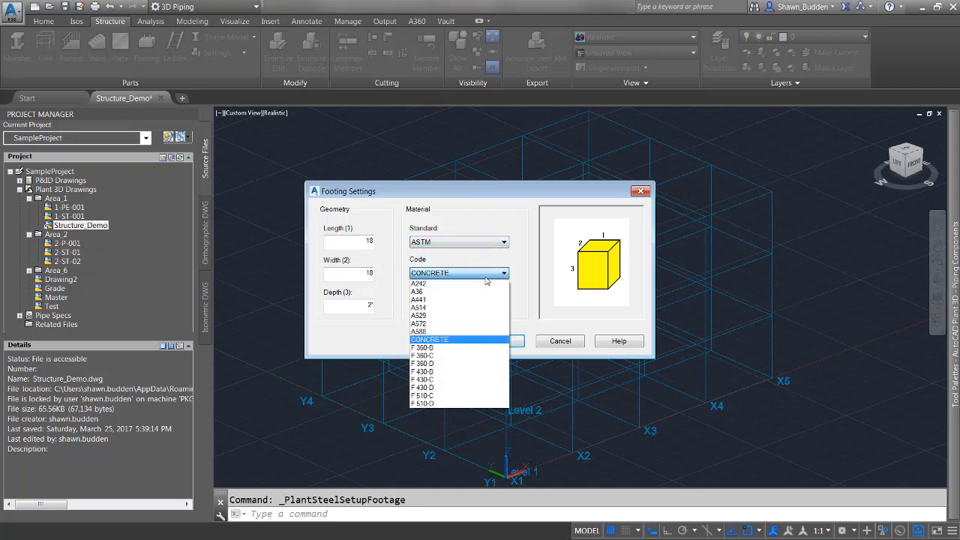
left_click(424, 339)
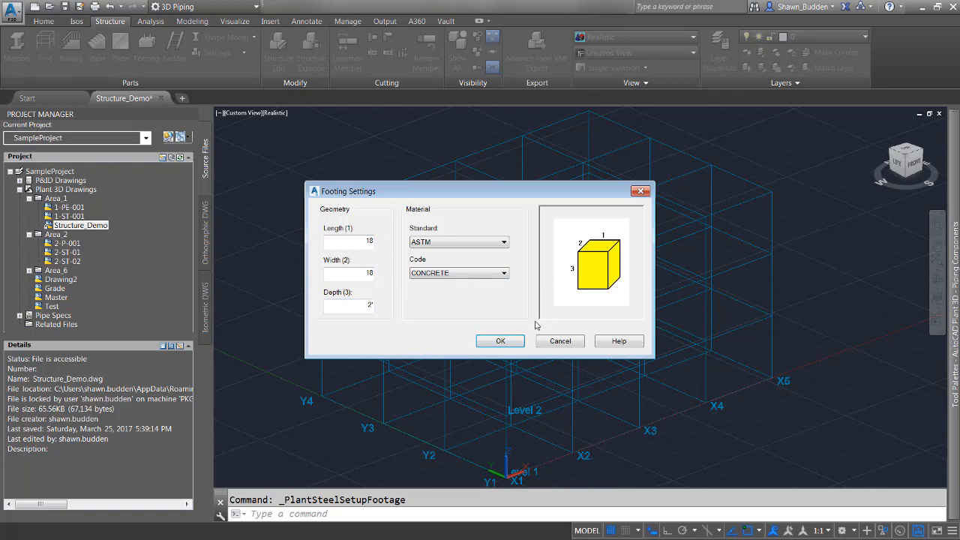
left_click(500, 342)
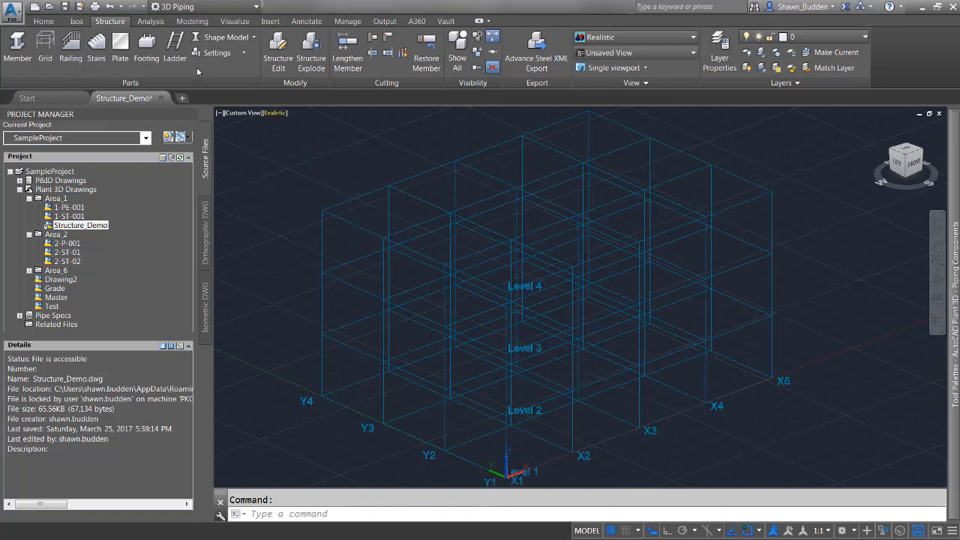
- Place a footing at the endpoint of grid line Y4
left_click(147, 46)
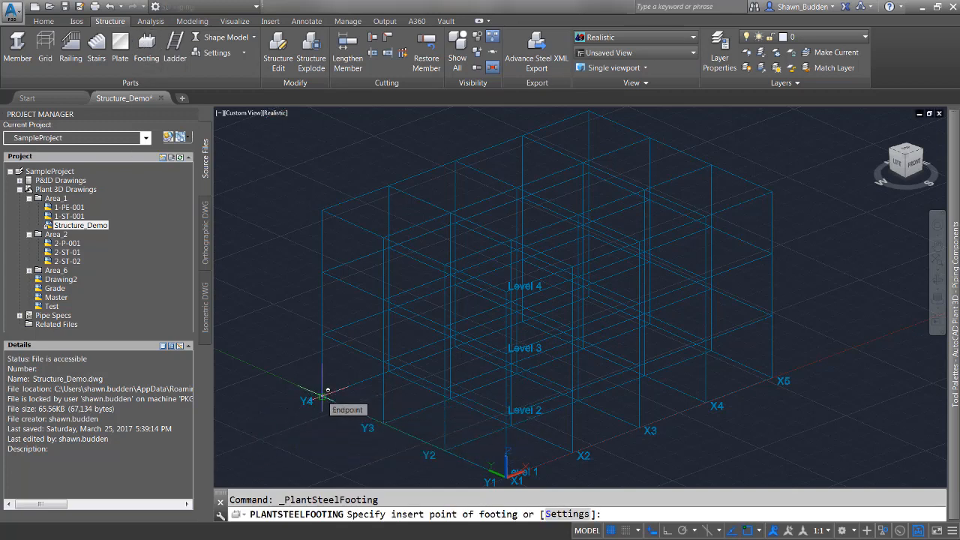
left_click(323, 395)
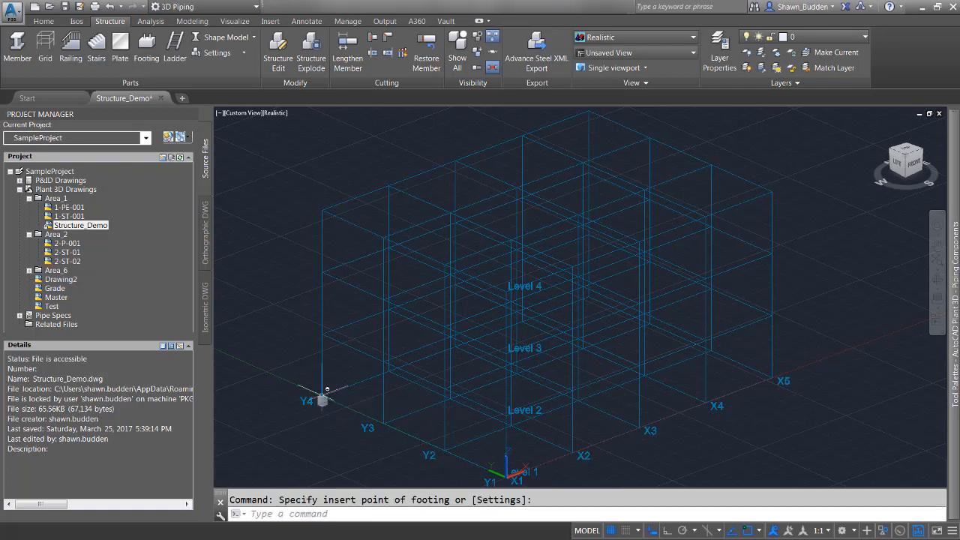
scroll(319, 413, "up", 2)
scroll(320, 413, "up", 5)
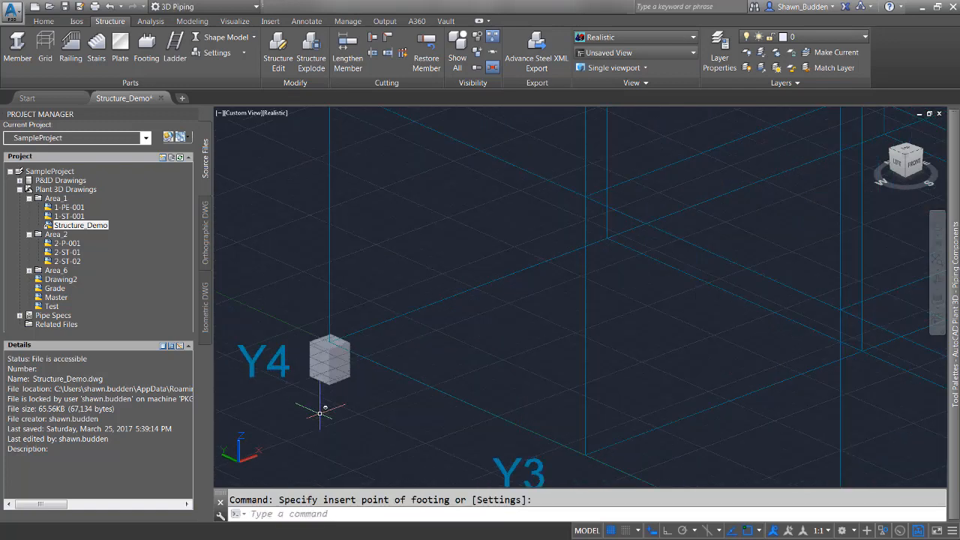
scroll(359, 353, "up", 2)
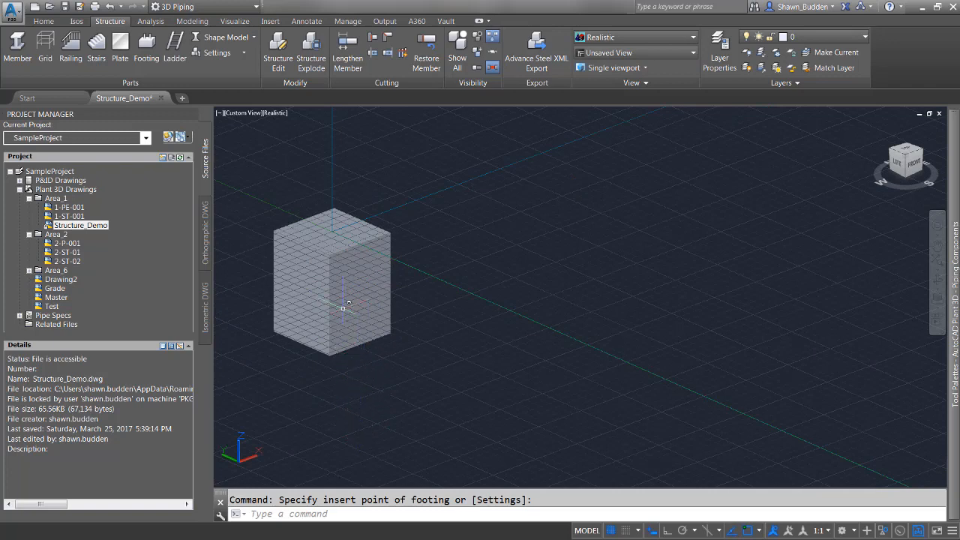
key("Escape")
- Edit the placed footing's structure and set its depth to 4'
left_click(336, 283)
right_click(336, 283)
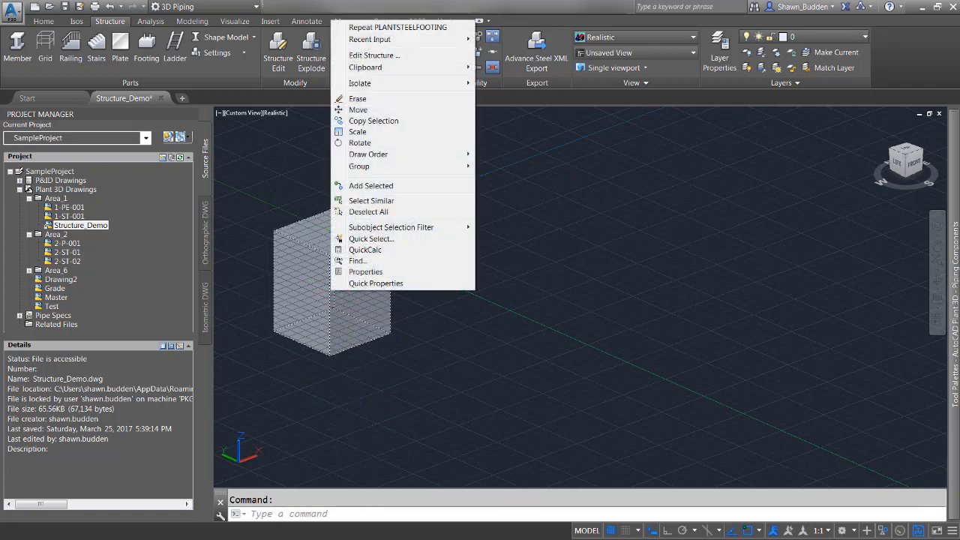
left_click(415, 57)
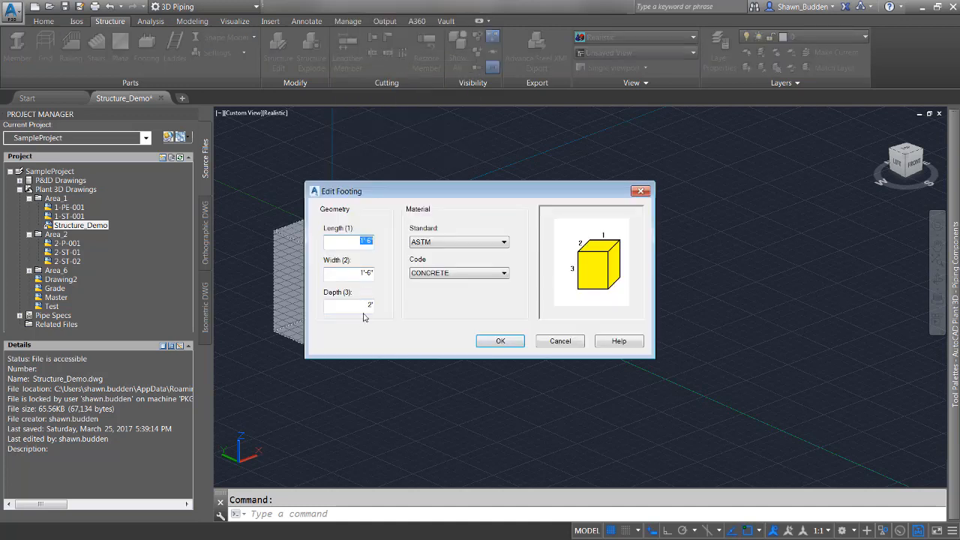
left_click_drag(364, 306, 384, 305)
type("4'")
left_click(501, 340)
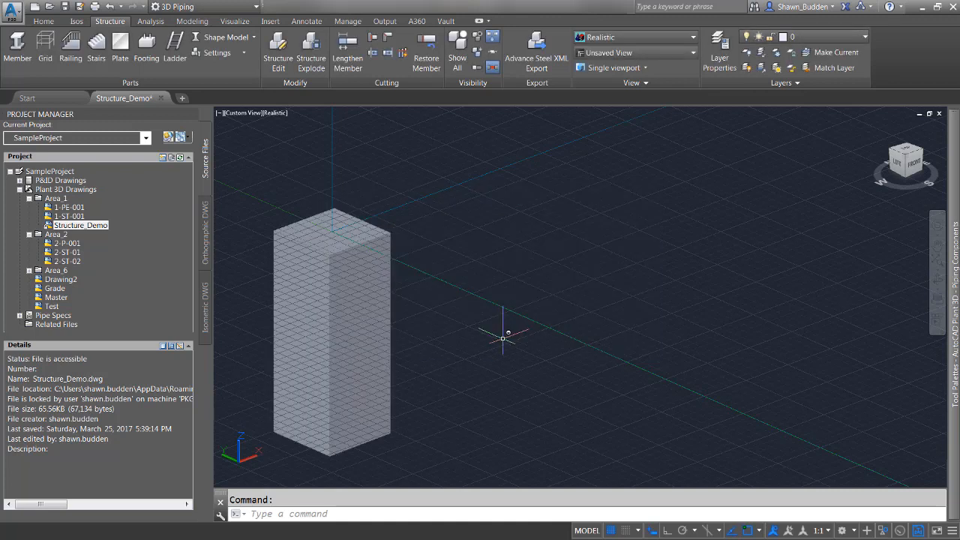
- Undo the last operation
scroll(466, 339, "down", 5)
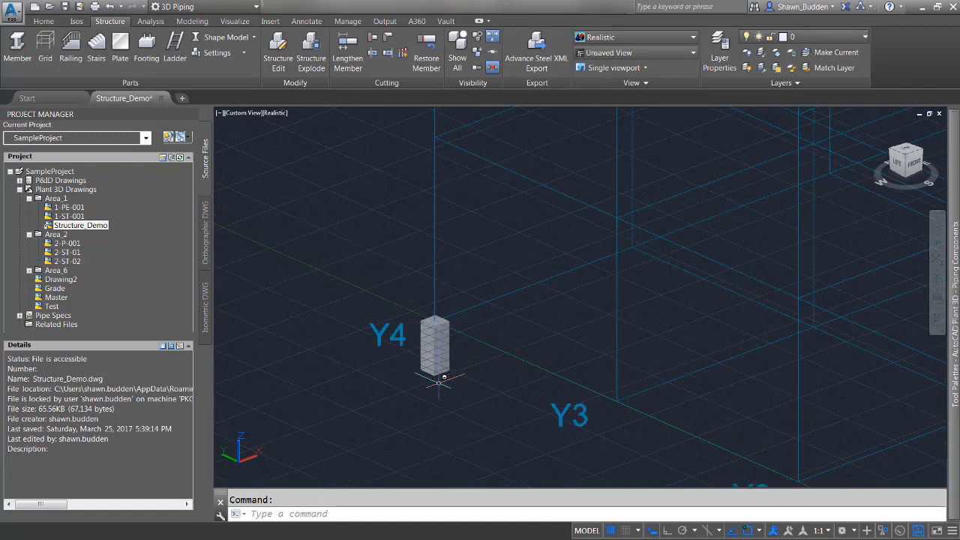
key("ctrl+z")
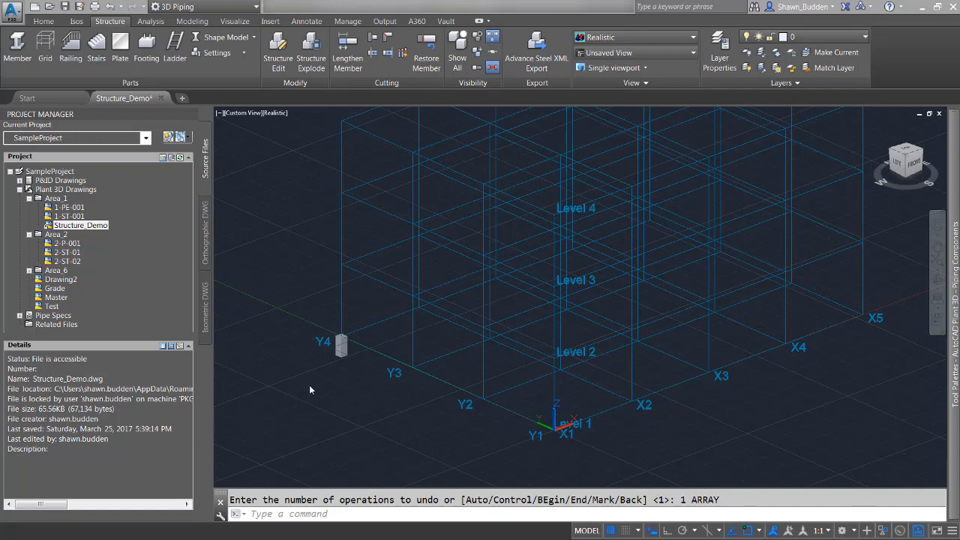
- Copy the footing from its top midpoint to two nearby positions
left_click(340, 347)
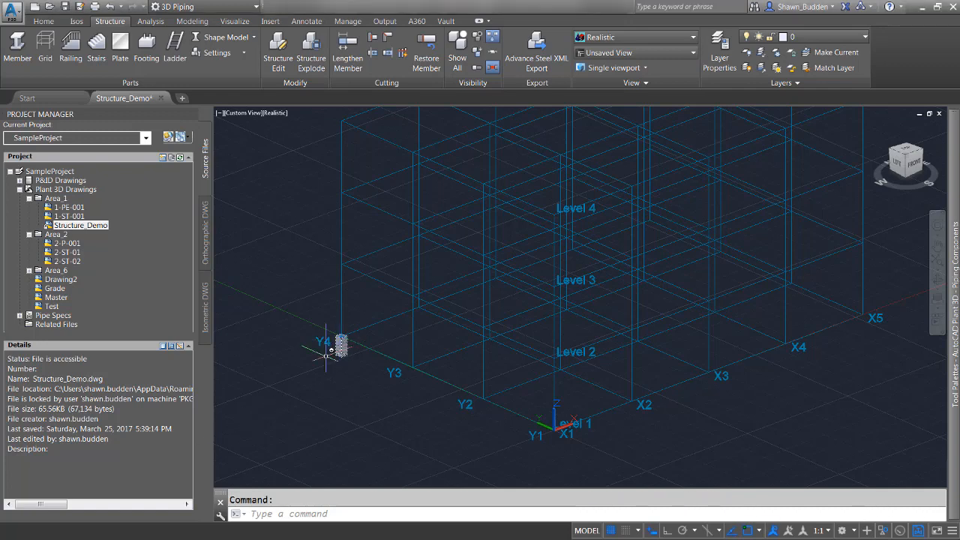
right_click(340, 346)
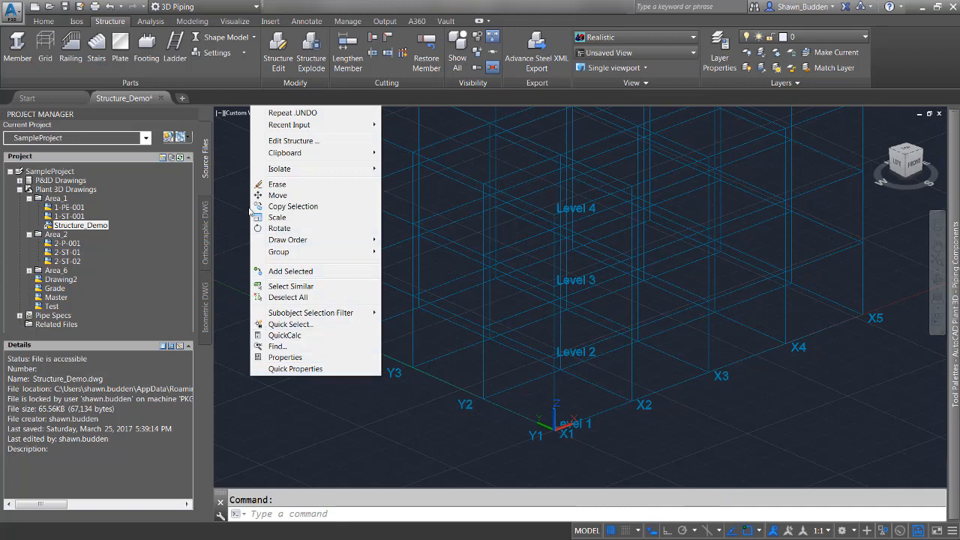
left_click(281, 207)
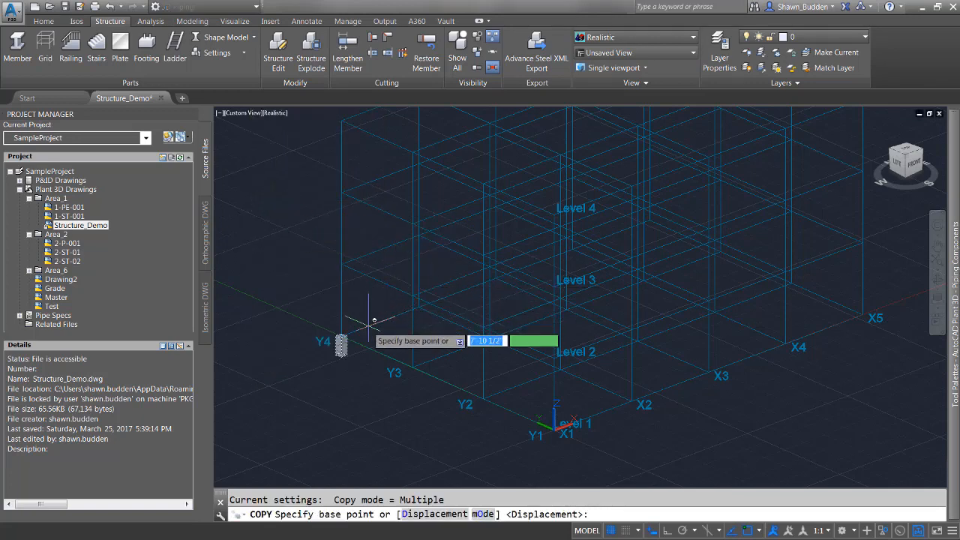
scroll(336, 351, "up", 2)
scroll(336, 350, "up", 3)
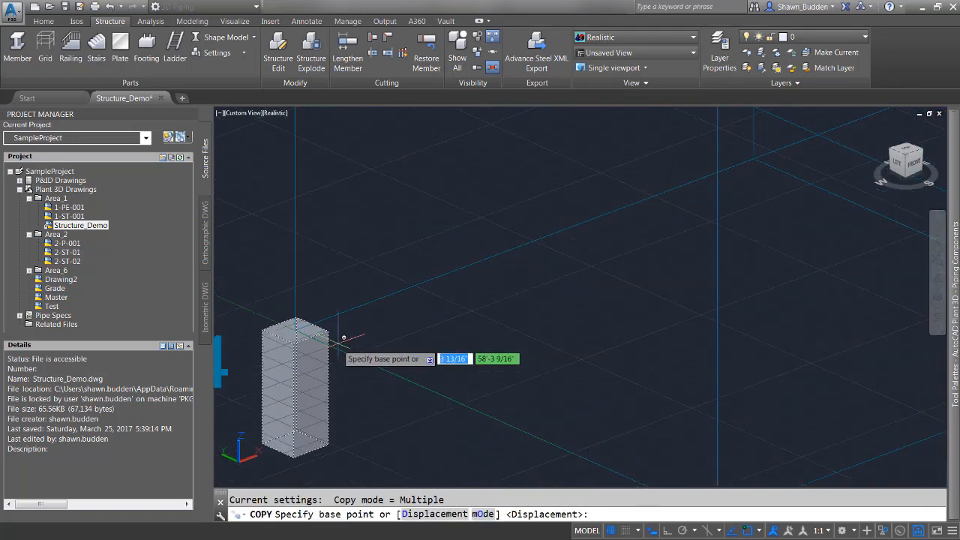
left_click(295, 329)
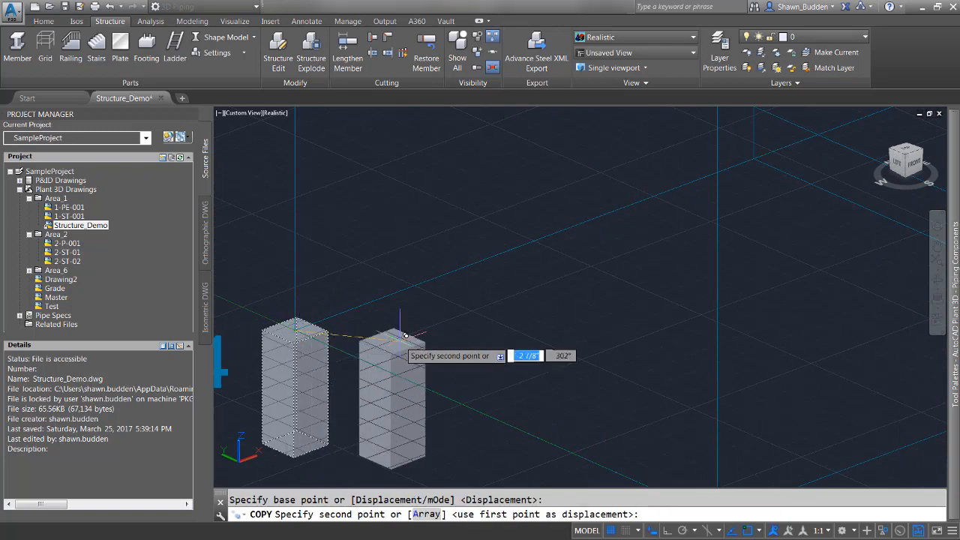
left_click(391, 171)
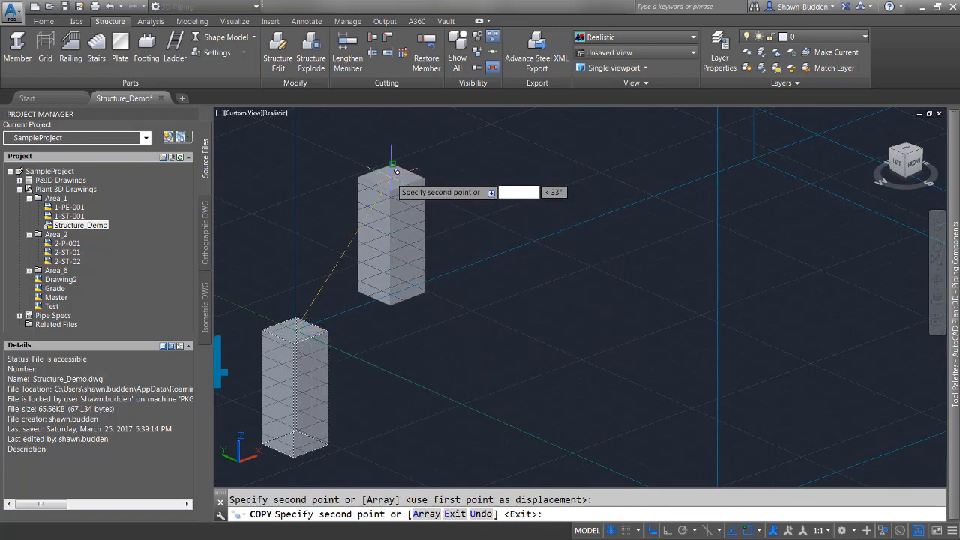
left_click(525, 124)
right_click(525, 129)
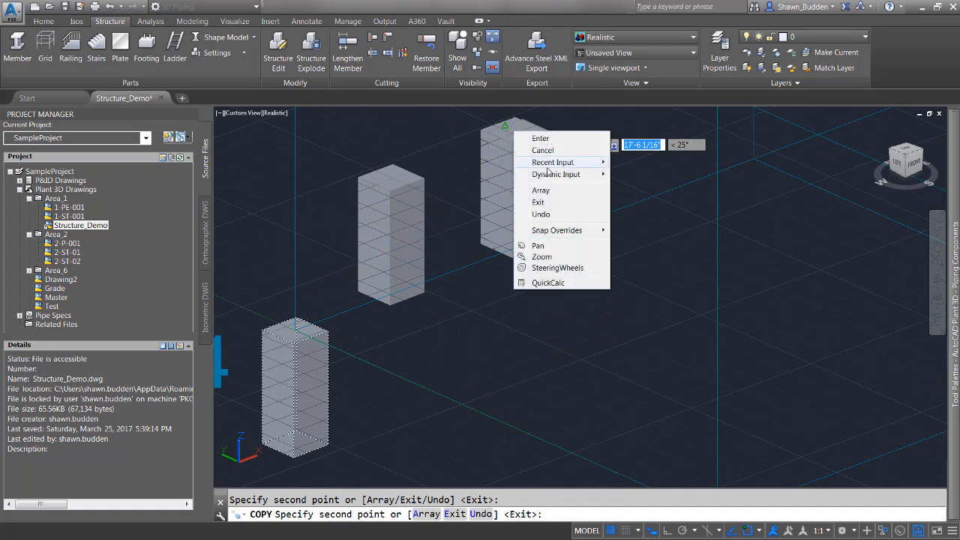
left_click(537, 146)
- Erase the two copied footings
scroll(477, 216, "down", 4)
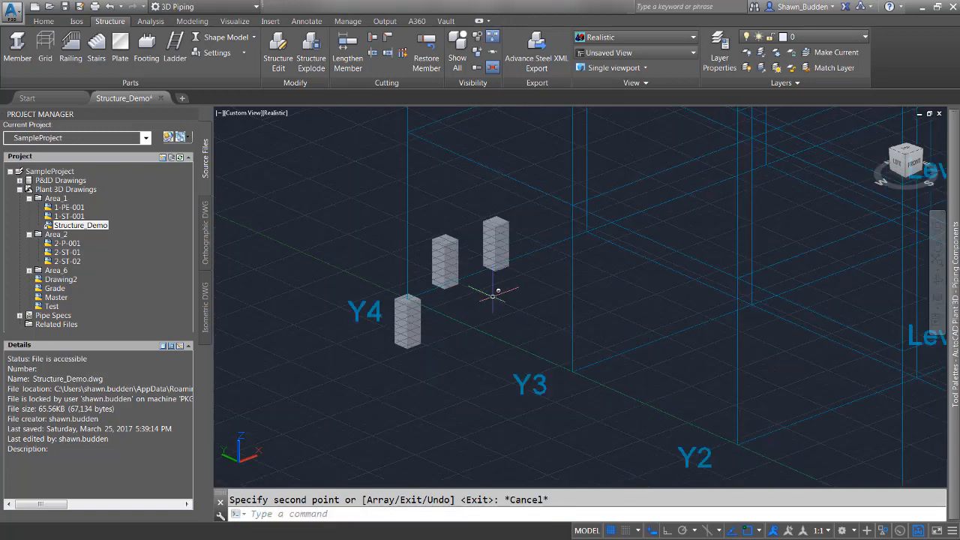
left_click(498, 257)
left_click(450, 256)
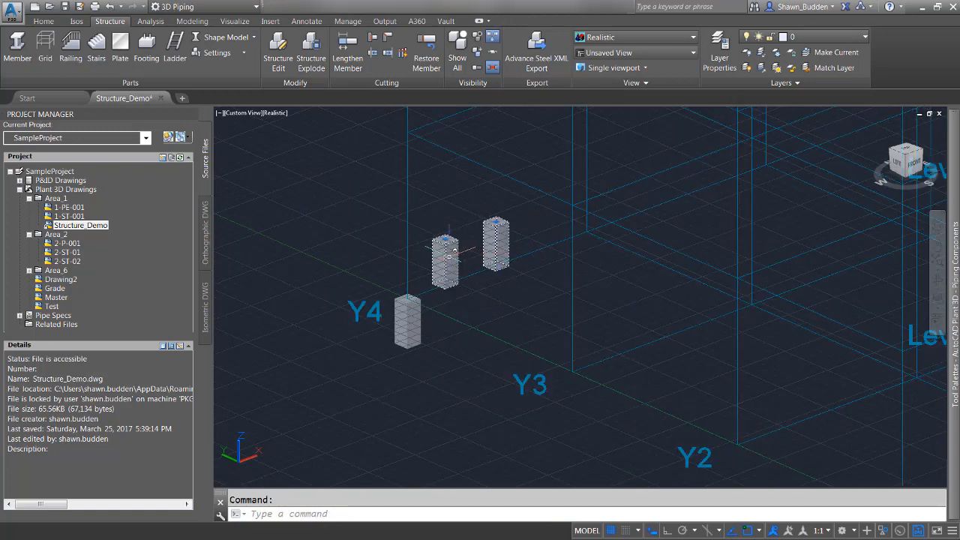
right_click(452, 257)
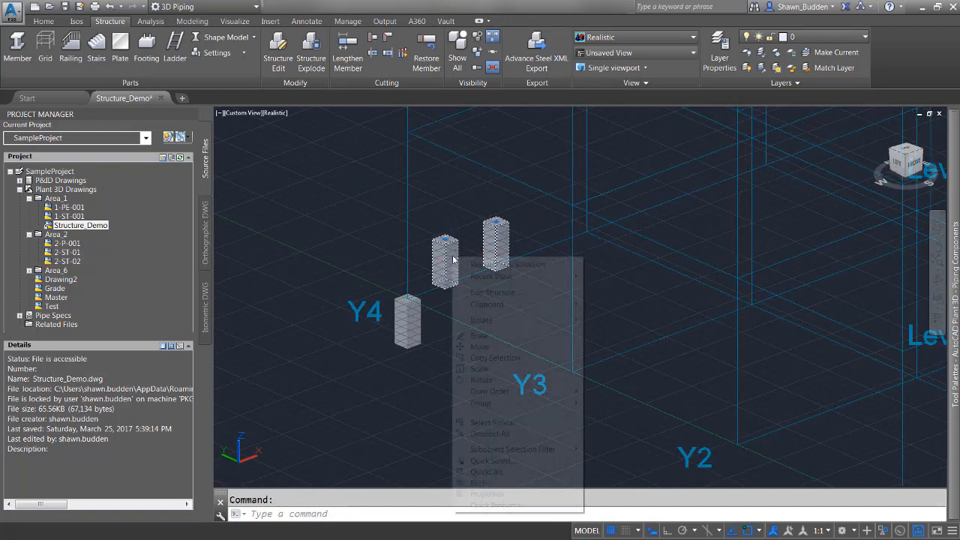
left_click(484, 336)
scroll(465, 360, "down", 6)
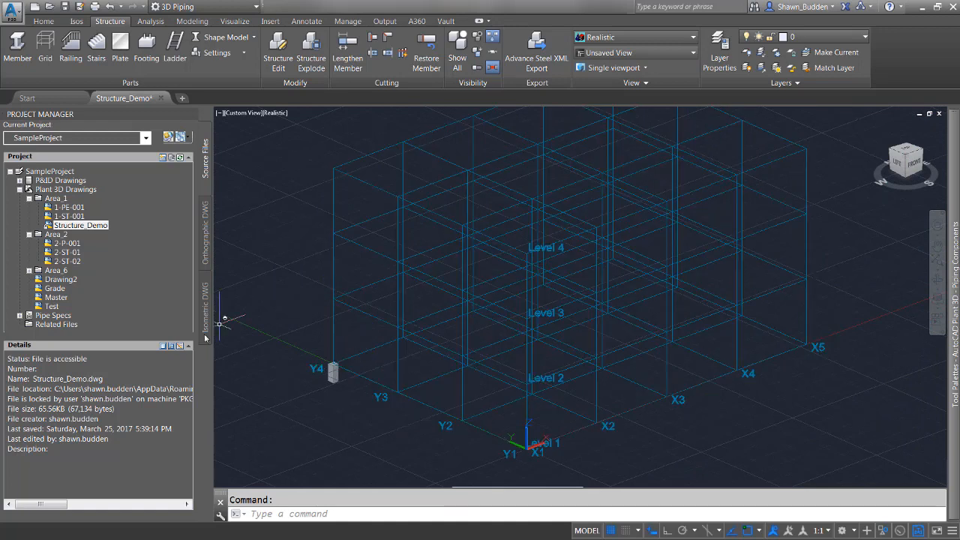
left_click(258, 293)
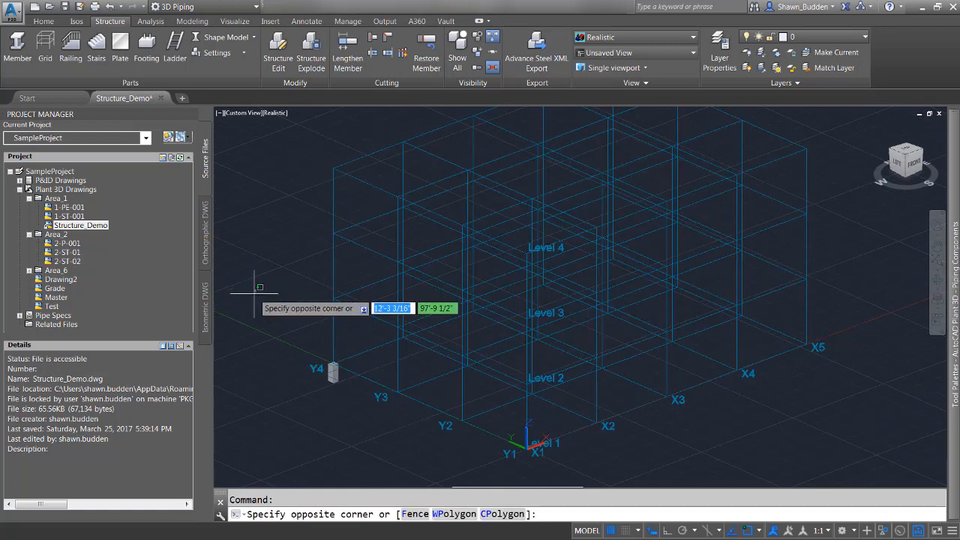
key("Escape")
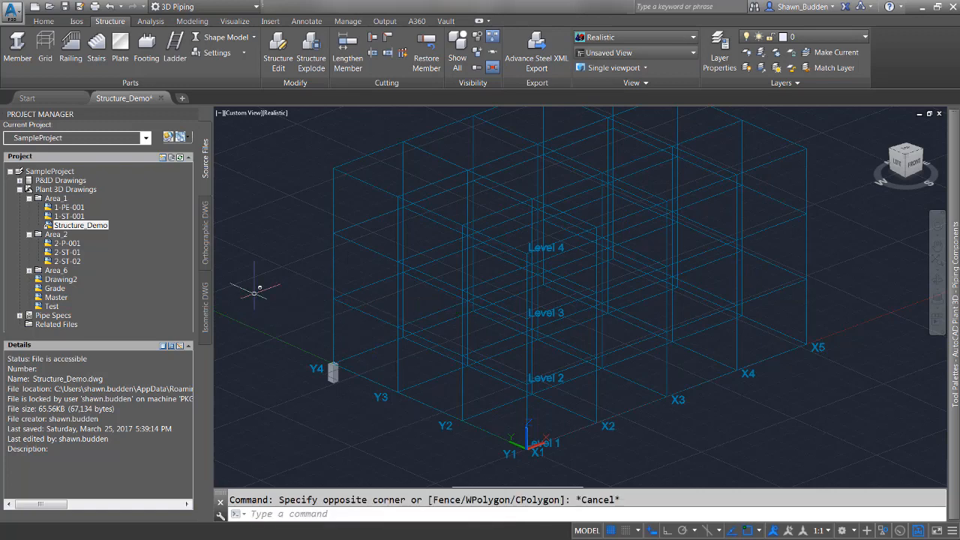
- Start a rectangular array of the footing at grid line Y4
type("array")
key("Return")
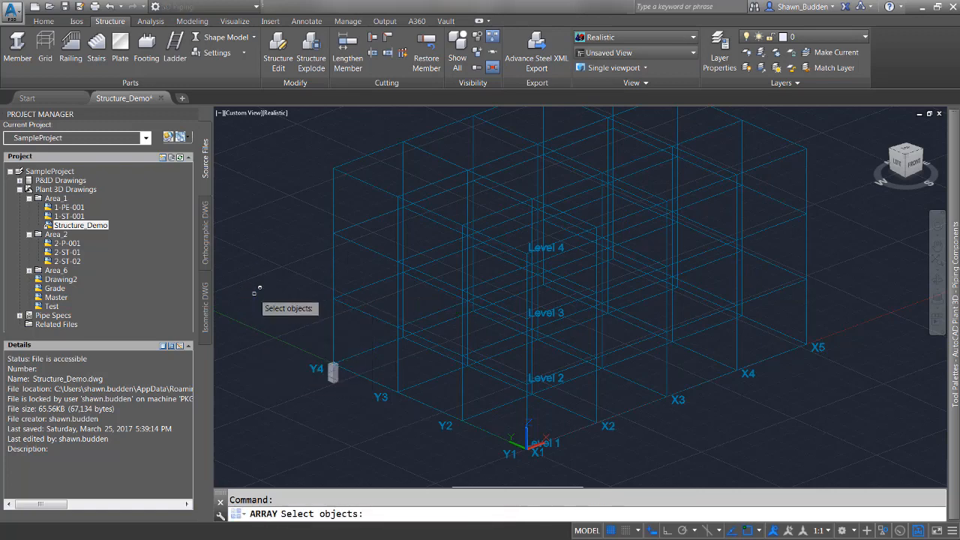
left_click(333, 372)
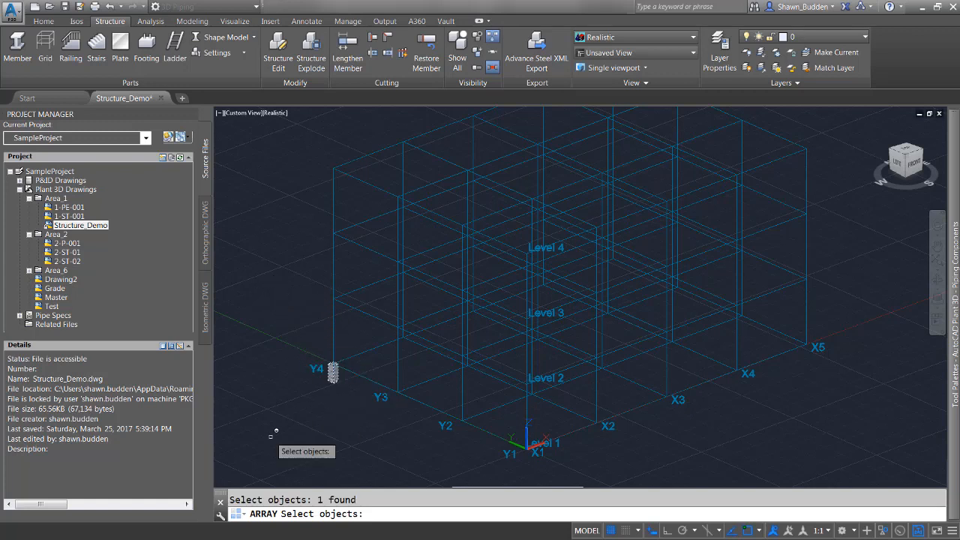
key("Return")
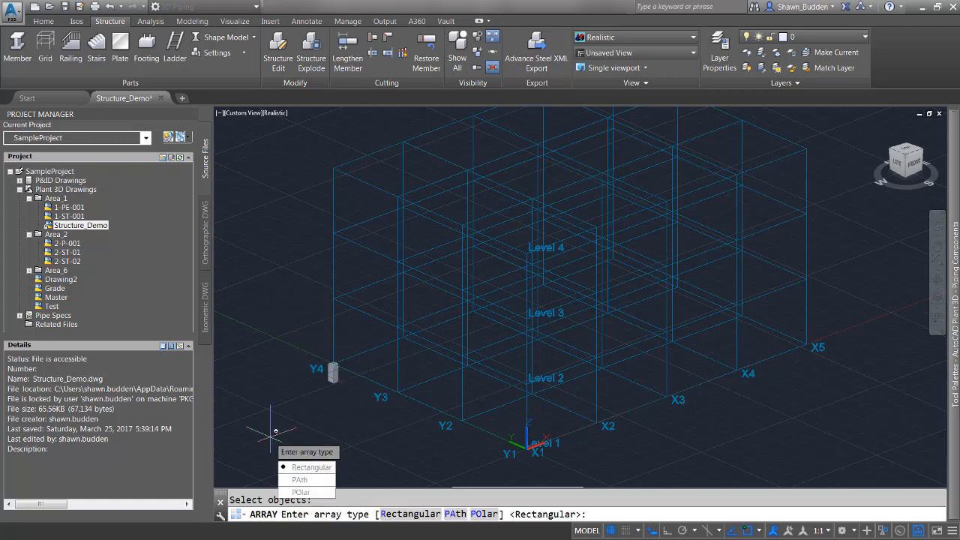
left_click(324, 468)
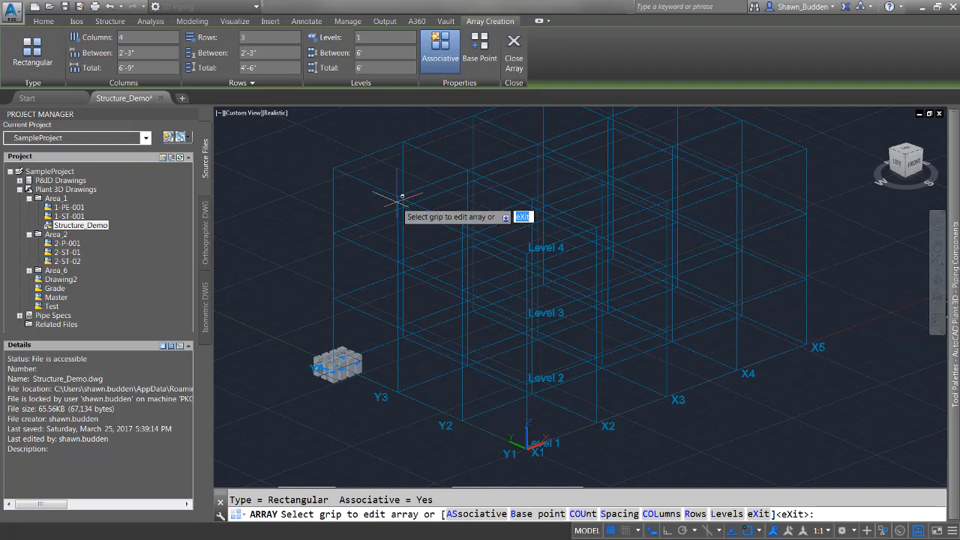
- Set the footing array to 5 columns with a column spacing of 20'
left_click(136, 38)
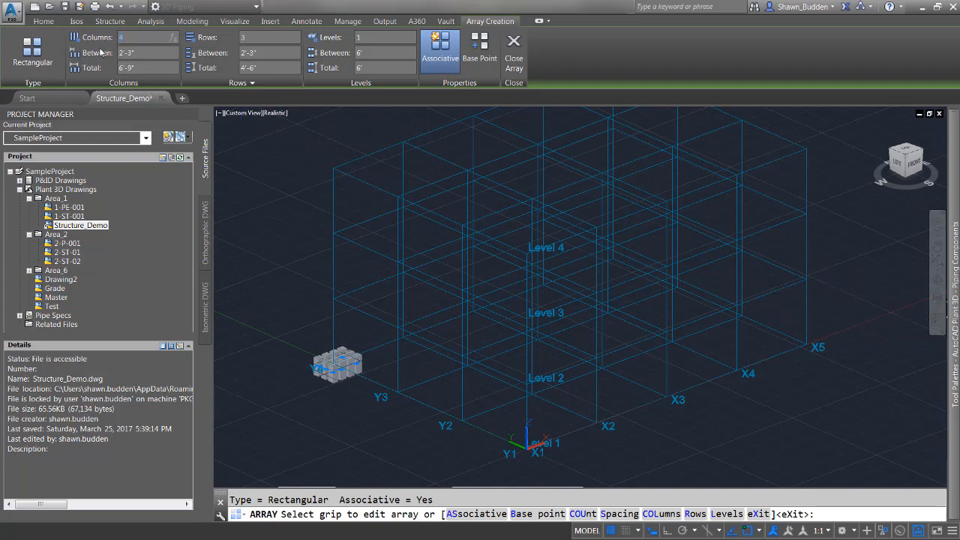
type("5")
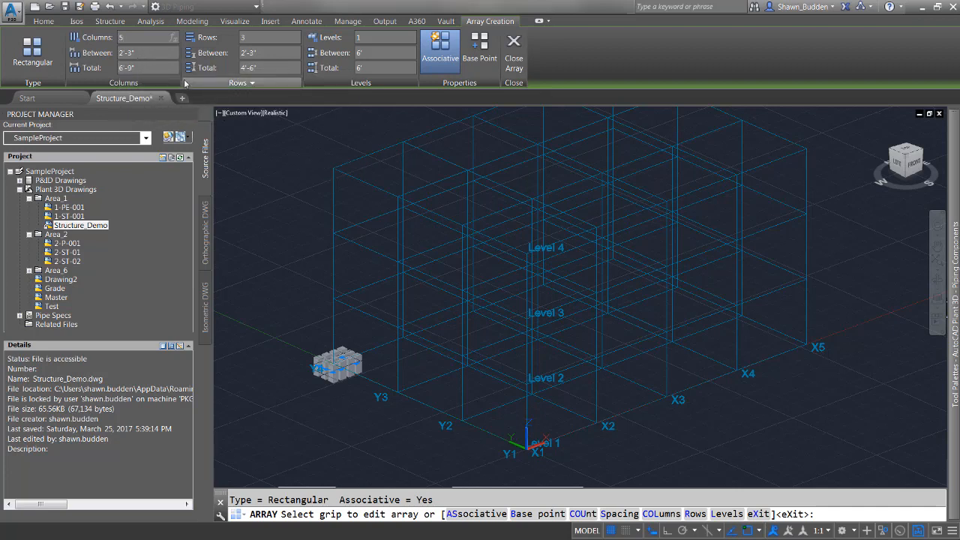
left_click_drag(154, 53, 119, 53)
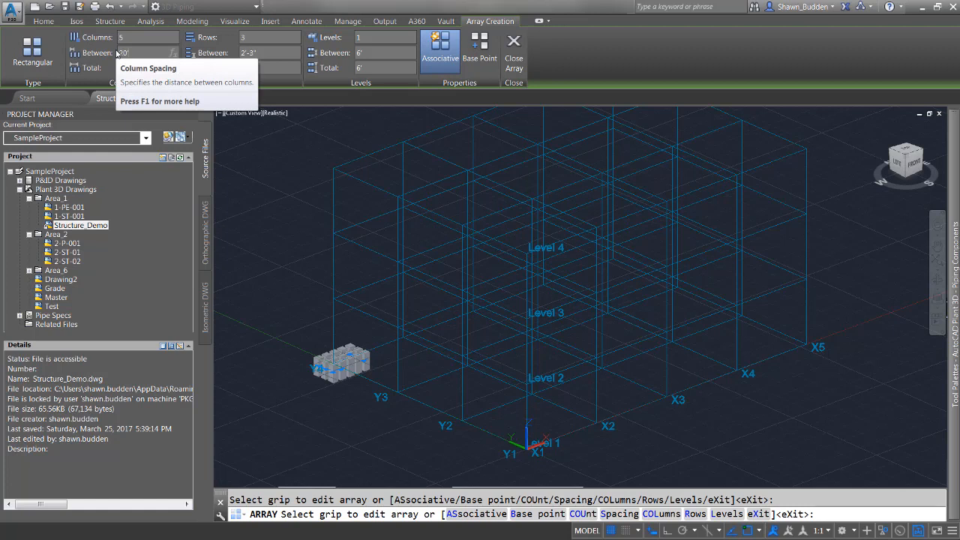
type("20'")
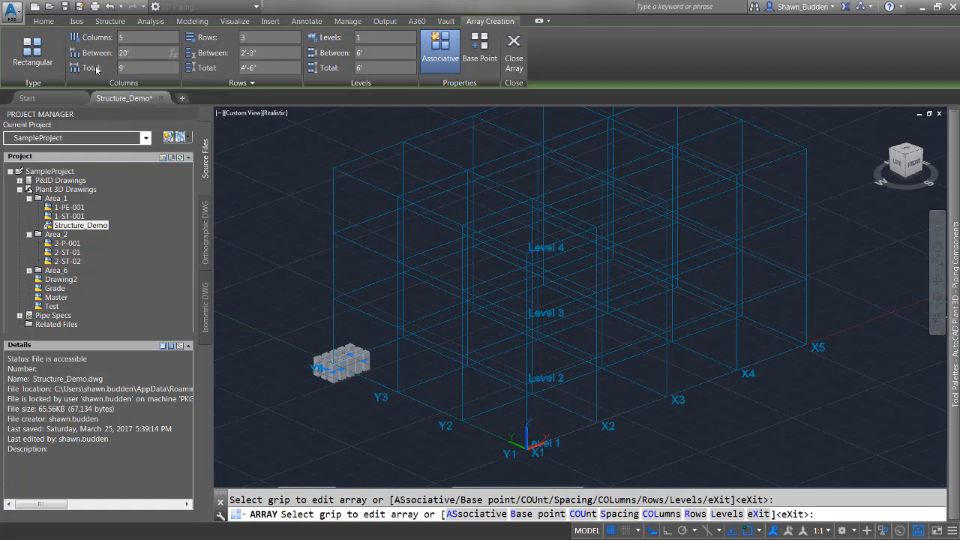
- Set the array to 4 rows with a row spacing of -20'
left_click(272, 37)
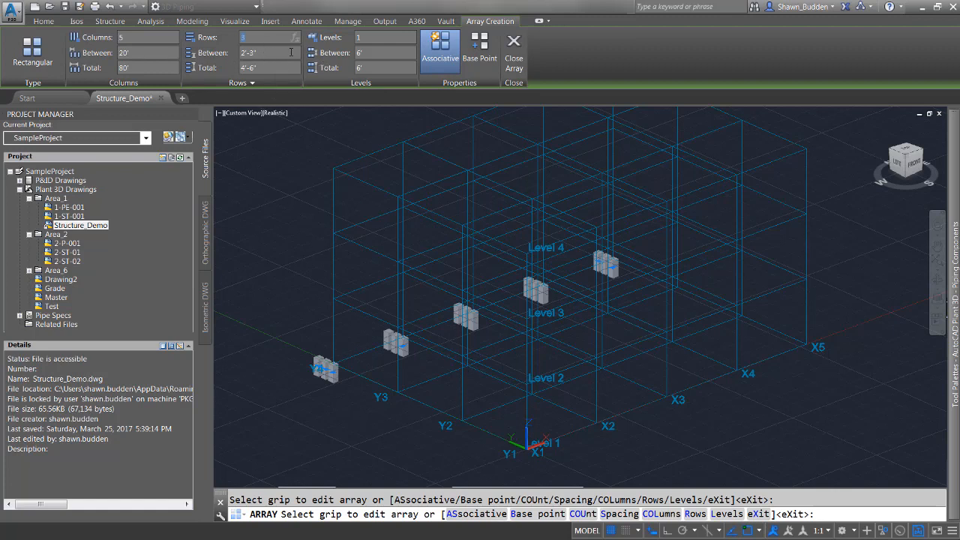
type("4")
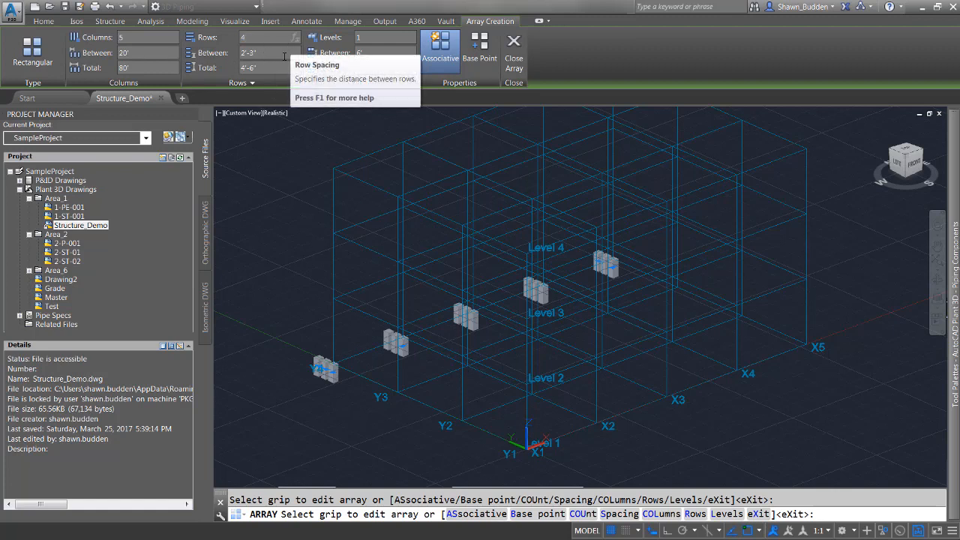
key("Return")
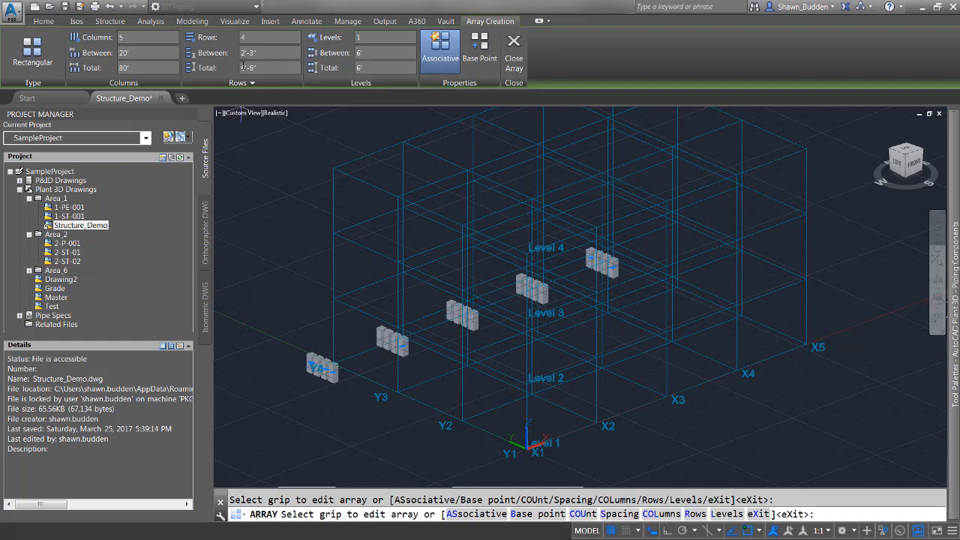
left_click(265, 55)
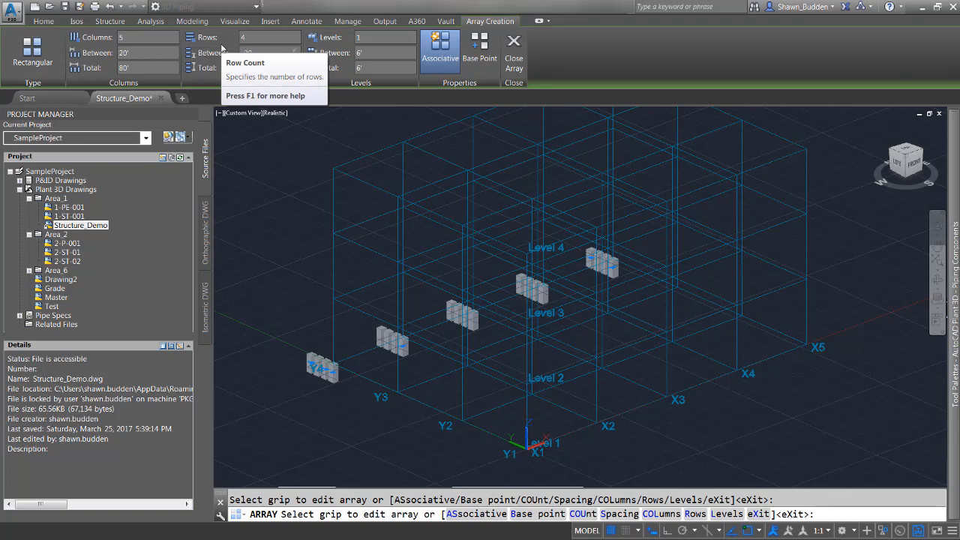
key("Return")
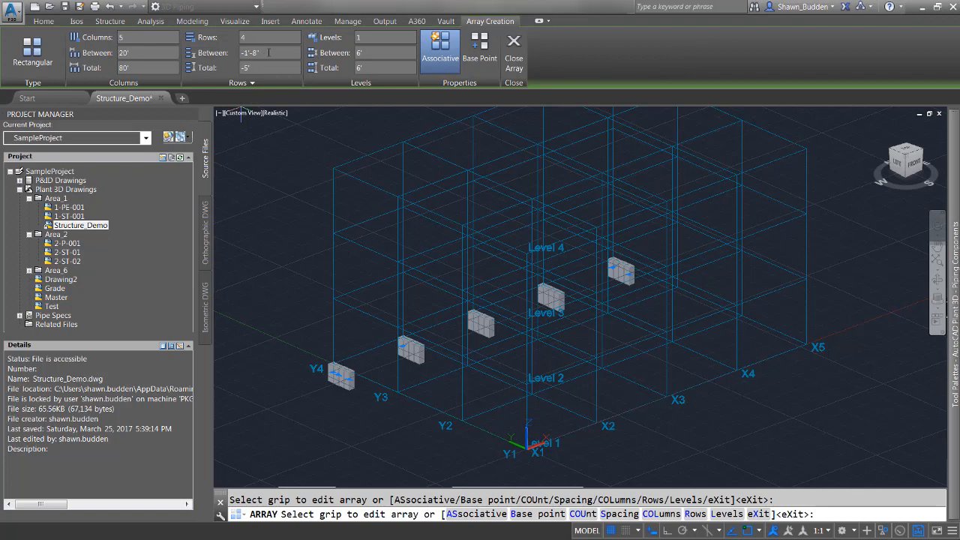
left_click(246, 53)
type("20")
key("Return")
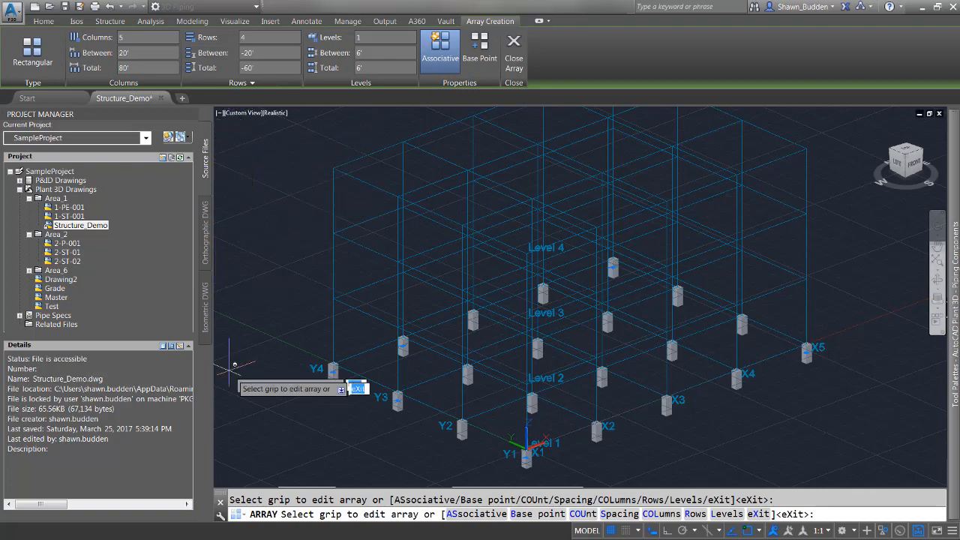
- Check the arrayed footings at the grid column intersections and exit the array command
scroll(327, 392, "up", 6)
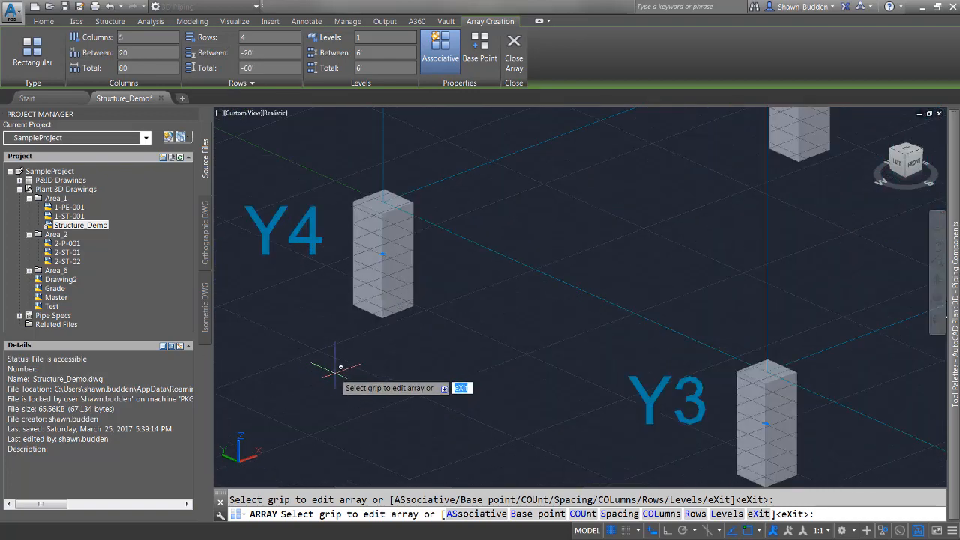
scroll(405, 198, "up", 5)
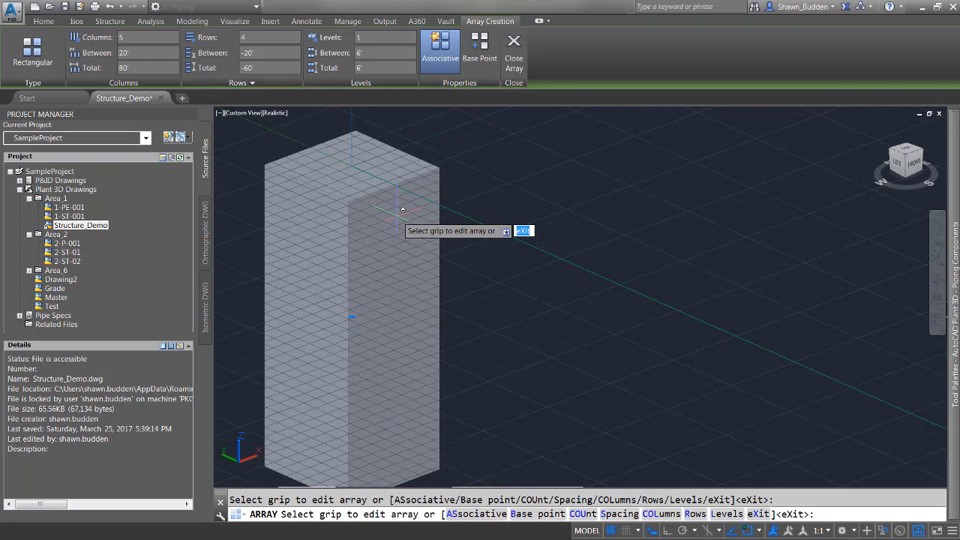
scroll(430, 223, "down", 8)
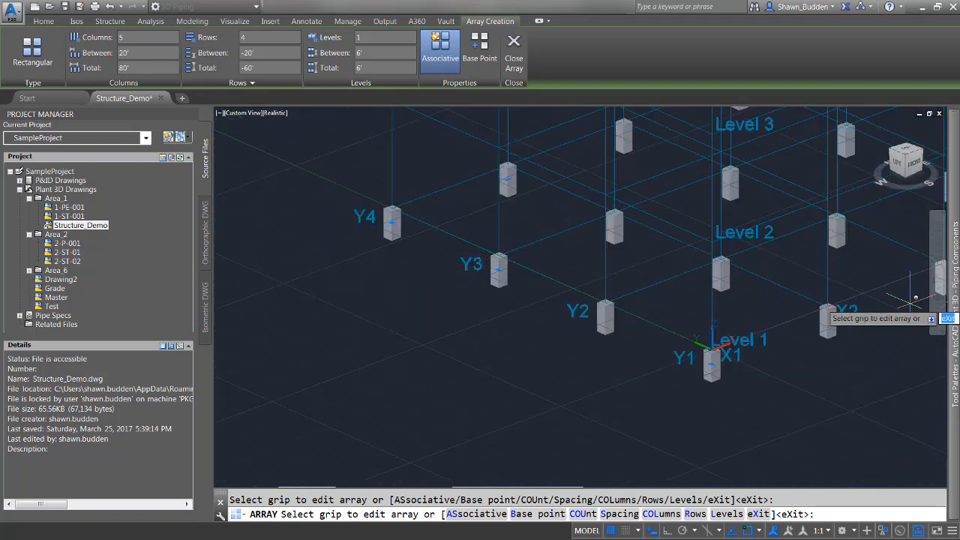
scroll(799, 280, "up", 4)
scroll(797, 277, "up", 3)
scroll(793, 274, "down", 9)
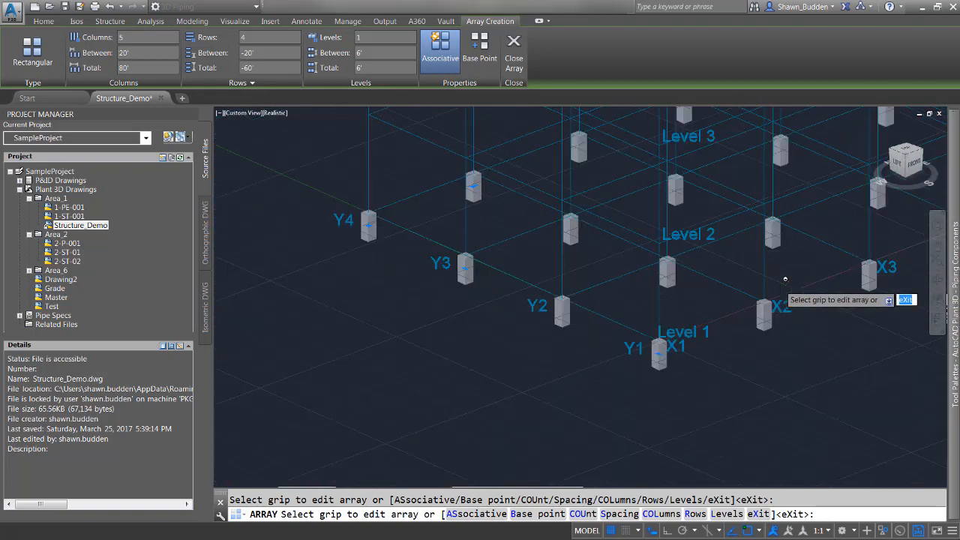
middle_click_drag(705, 253, 535, 376)
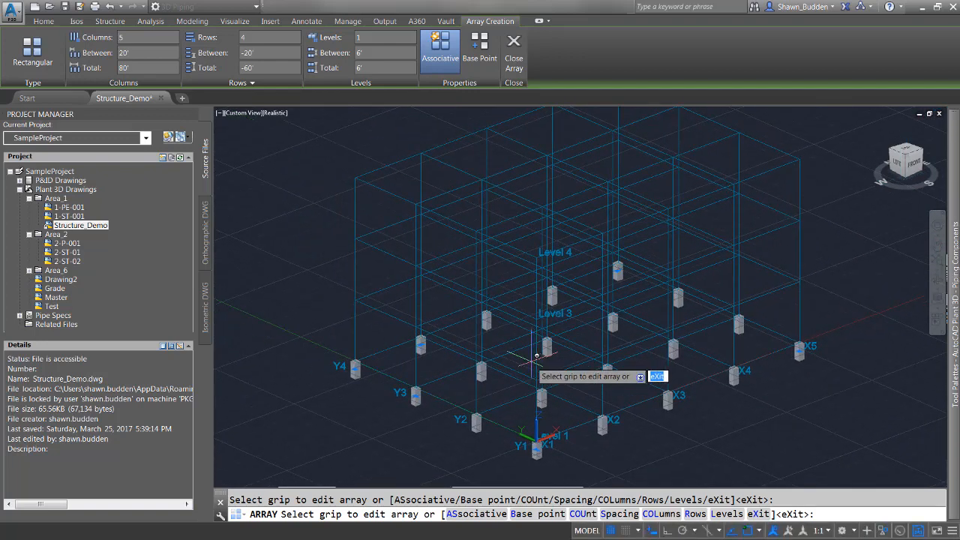
right_click(345, 176)
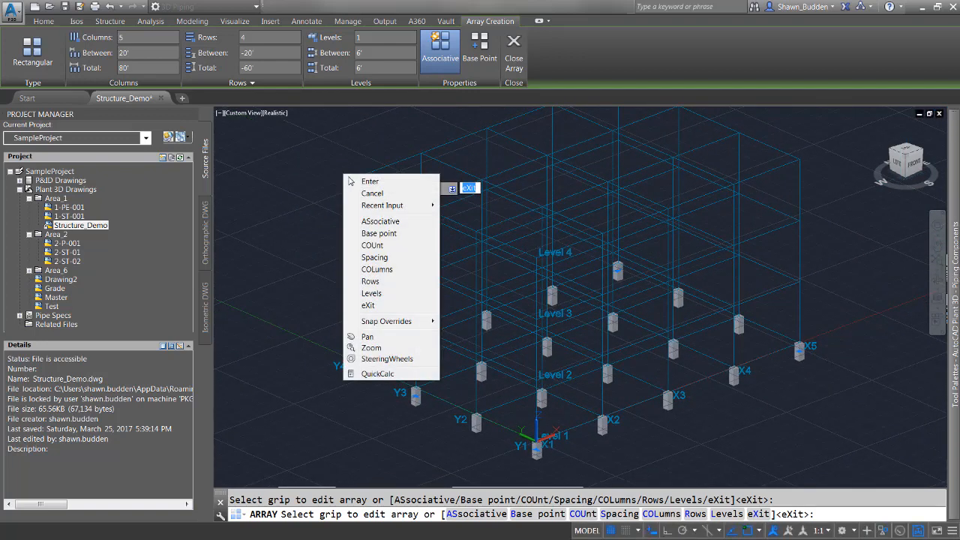
left_click(385, 193)
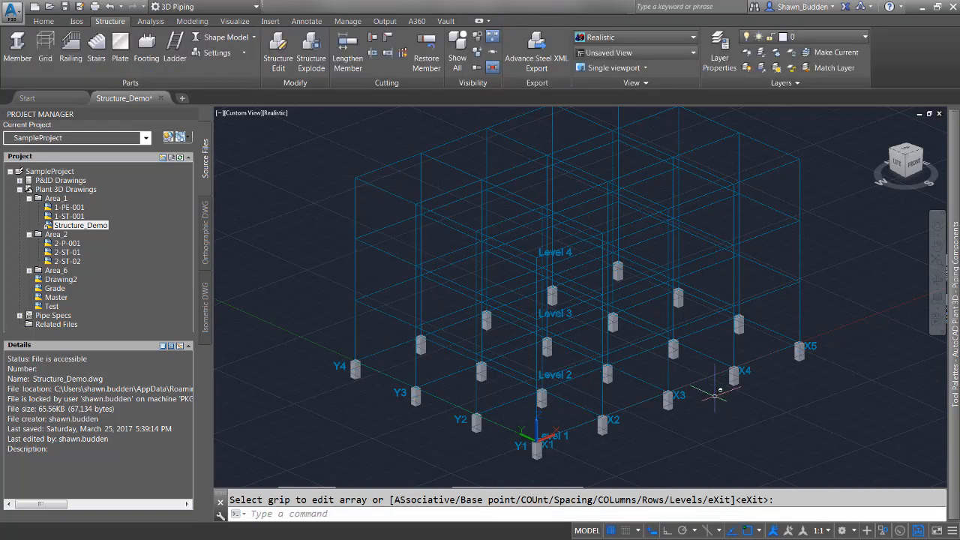